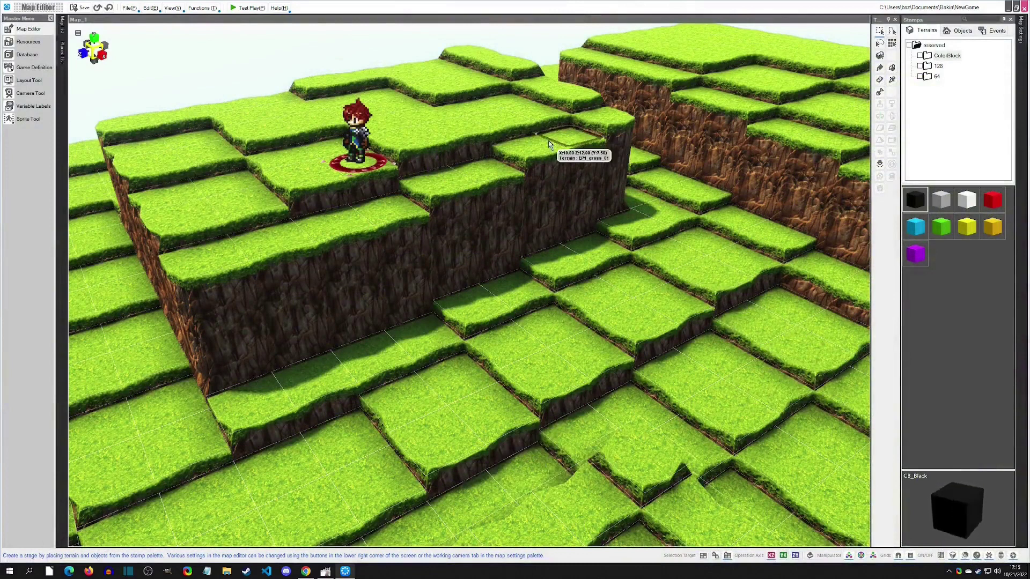
# Step: Raise the two-tile-wide strip of grass terrain in front of the cliff below the character to the plateau's height
pyautogui.moveTo(484, 404); pyautogui.dragTo(523, 484)
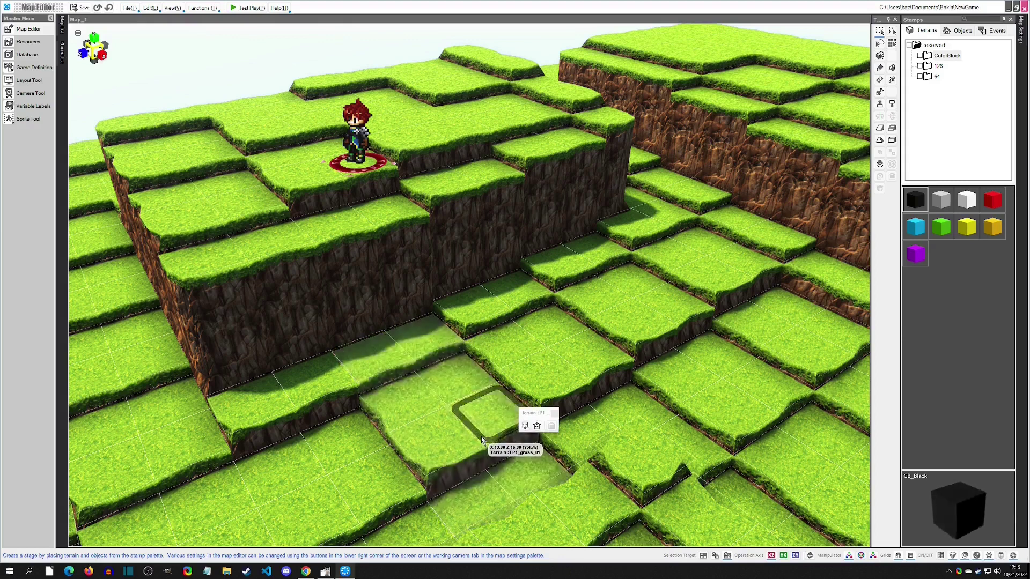
pyautogui.scroll(-2, 481, 436)
pyautogui.scroll(4, 482, 437)
pyautogui.scroll(5, 481, 436)
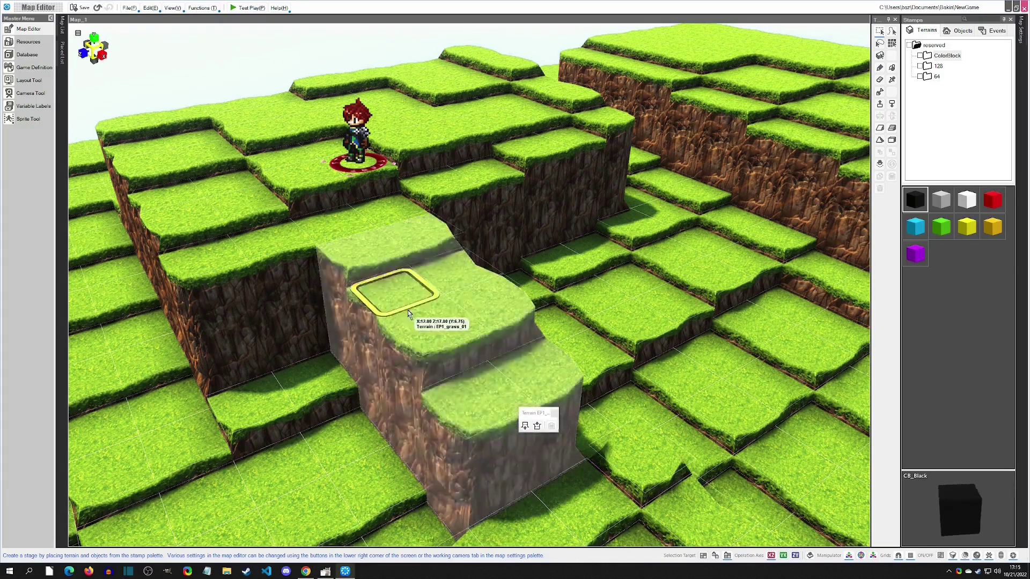
pyautogui.click(521, 362)
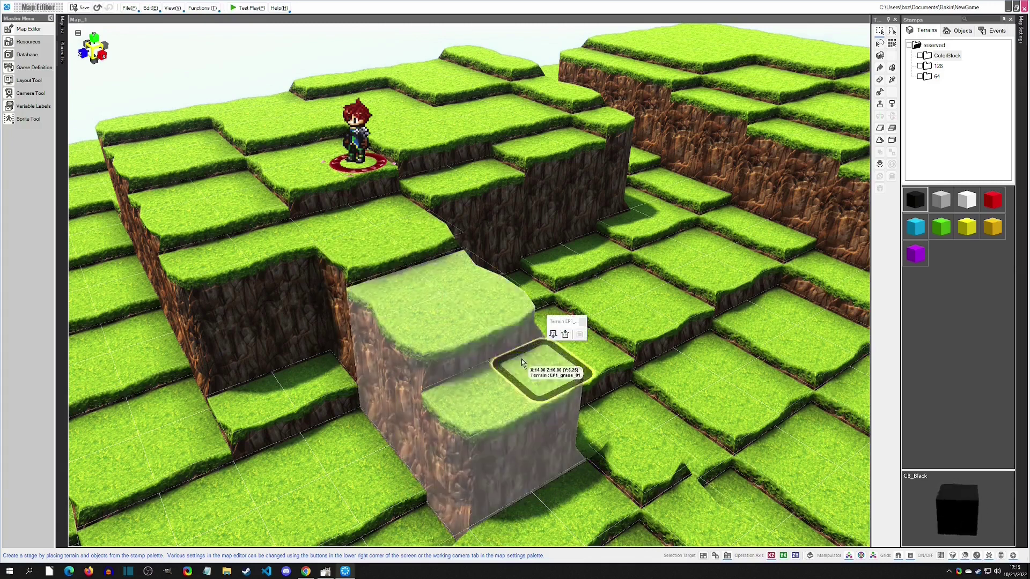
pyautogui.scroll(1, 521, 359)
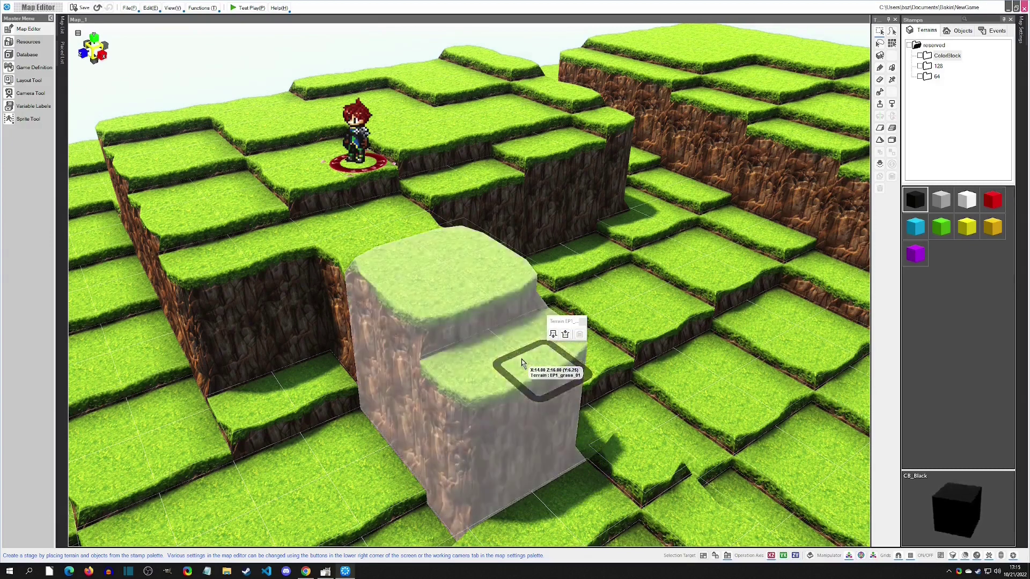
pyautogui.scroll(-1, 521, 359)
pyautogui.moveTo(489, 374); pyautogui.dragTo(533, 358)
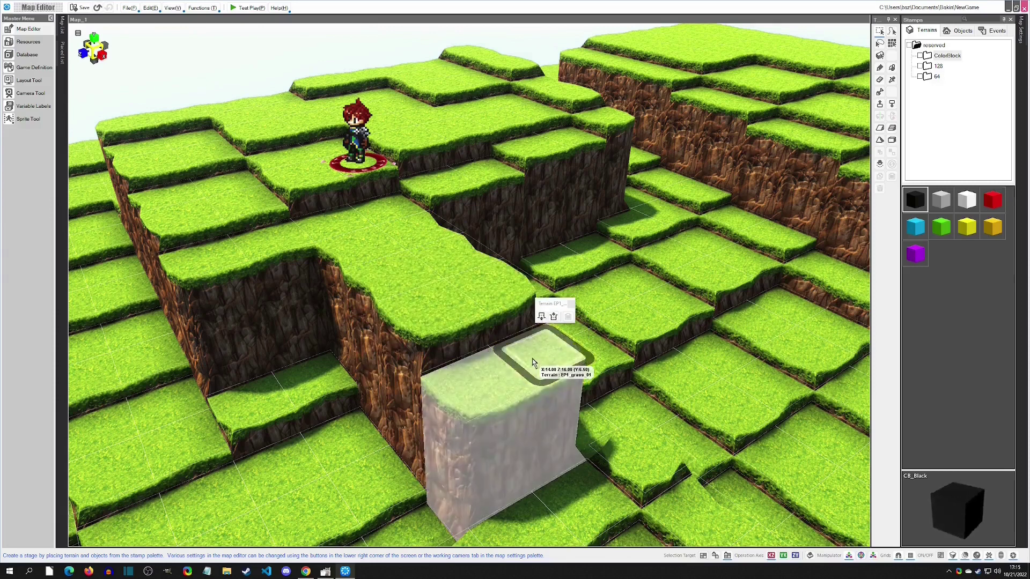
pyautogui.scroll(1, 533, 358)
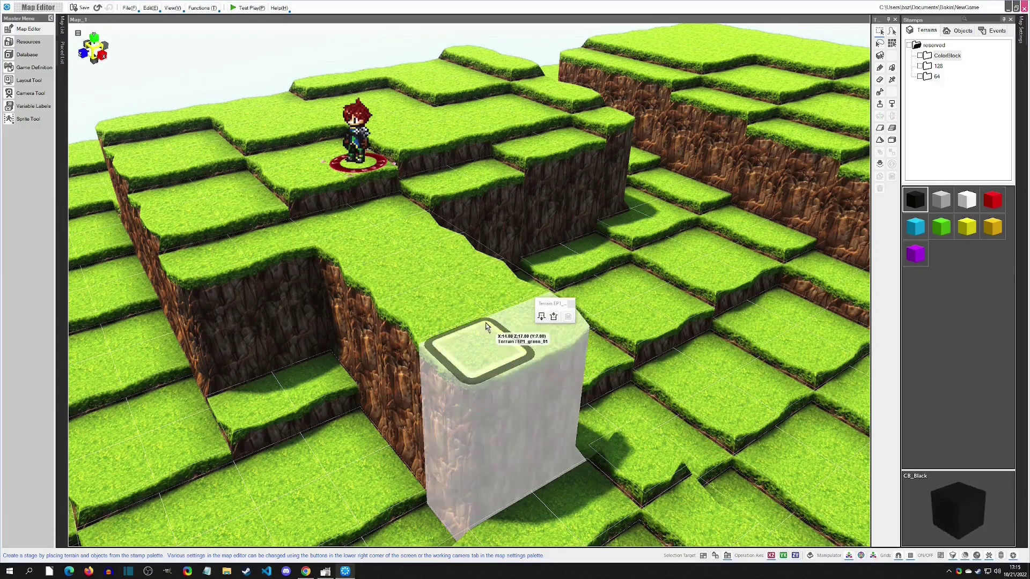
# Step: Lower the raised strip in successive tiers so it steps down from the plateau to the ground
pyautogui.moveTo(355, 241); pyautogui.dragTo(507, 317)
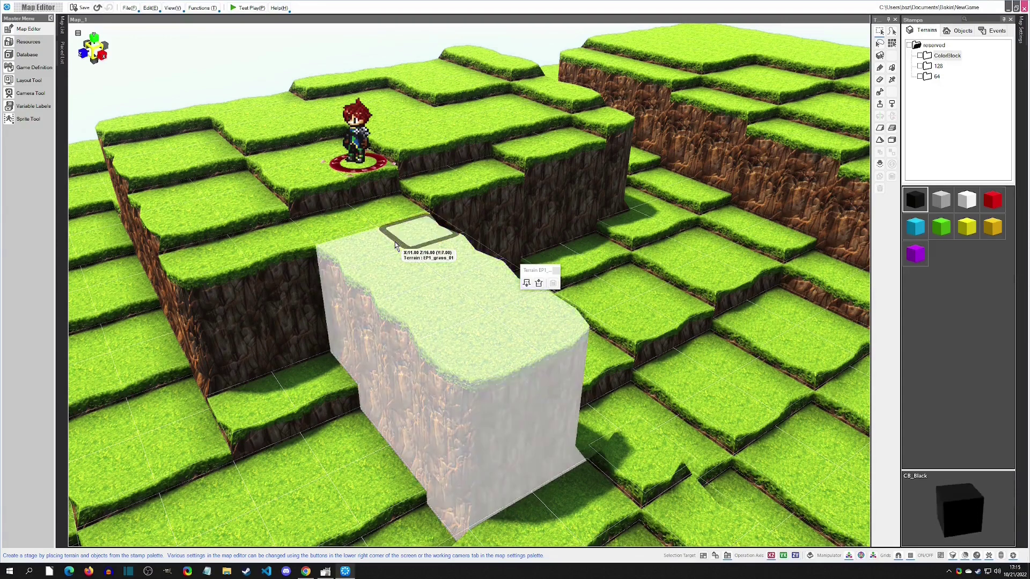
pyautogui.press('pagedown')
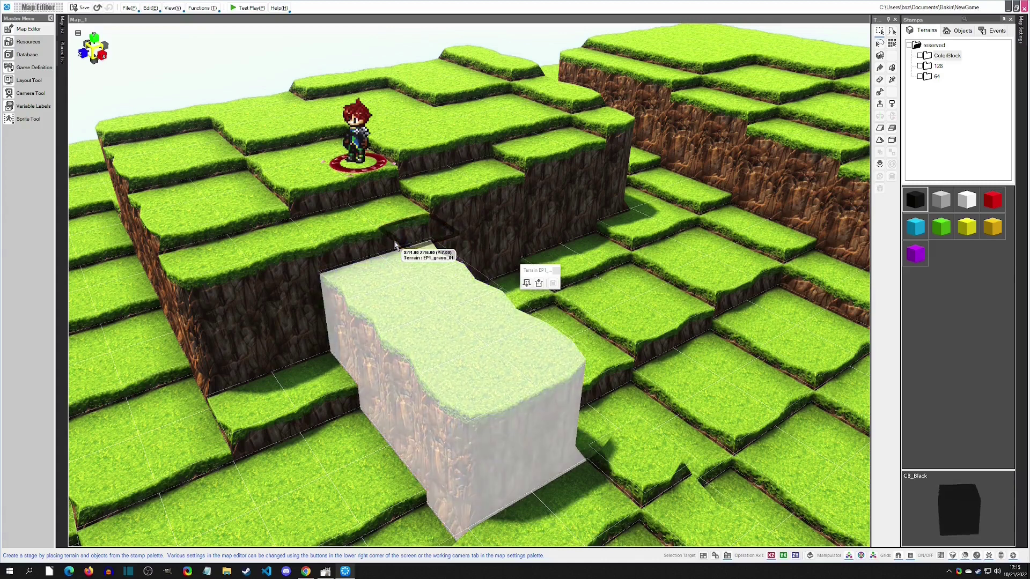
pyautogui.click(390, 317)
pyautogui.moveTo(468, 296); pyautogui.dragTo(529, 355)
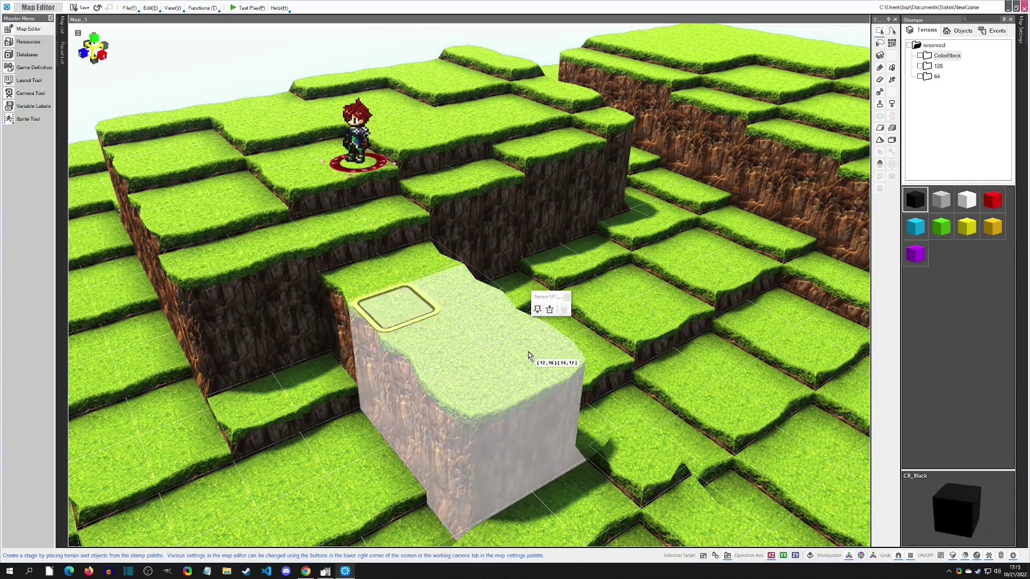
pyautogui.press('pagedown')
pyautogui.press('pagedown')
pyautogui.press('pagedown')
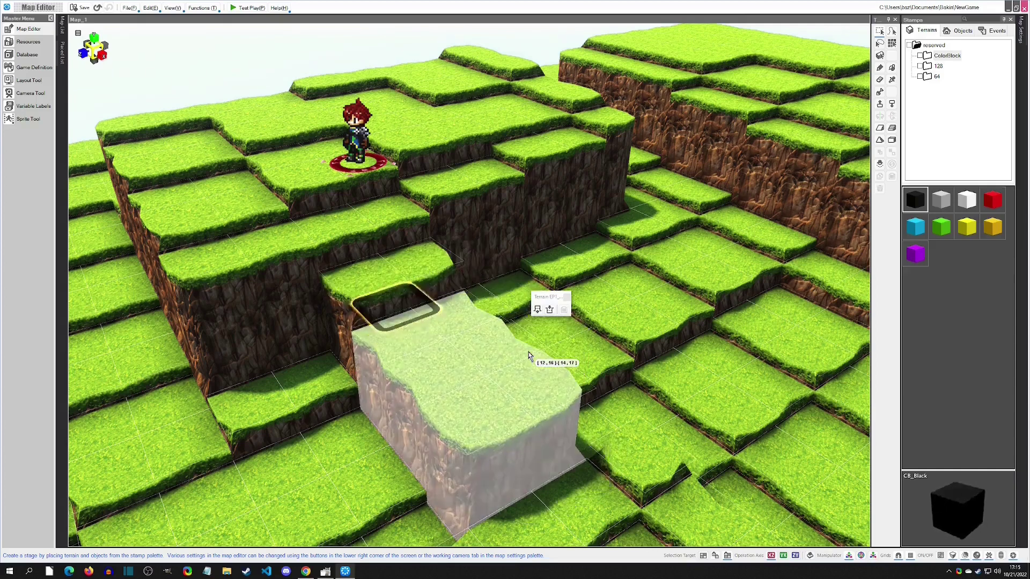
pyautogui.moveTo(461, 445); pyautogui.dragTo(531, 417)
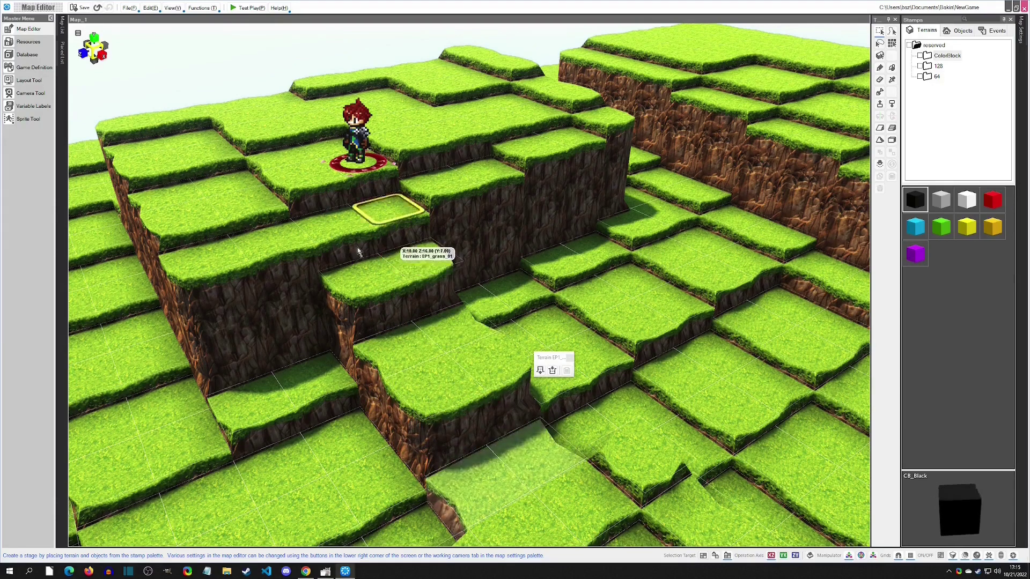
# Step: Convert the plateau edge above the tiers into stairs descending away from the plateau, with an influential elevation of 2
pyautogui.moveTo(341, 247); pyautogui.dragTo(385, 231)
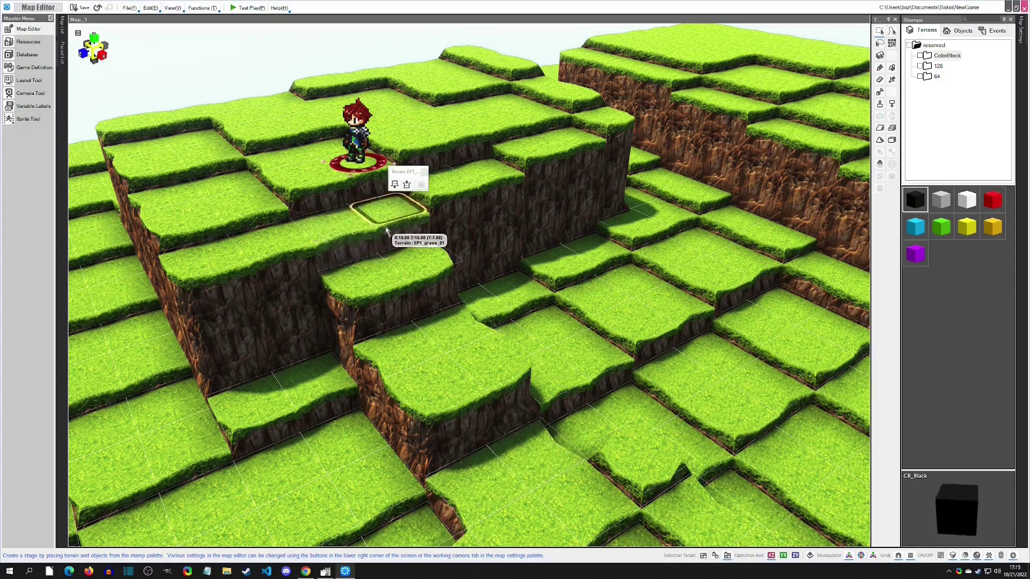
pyautogui.click(892, 129)
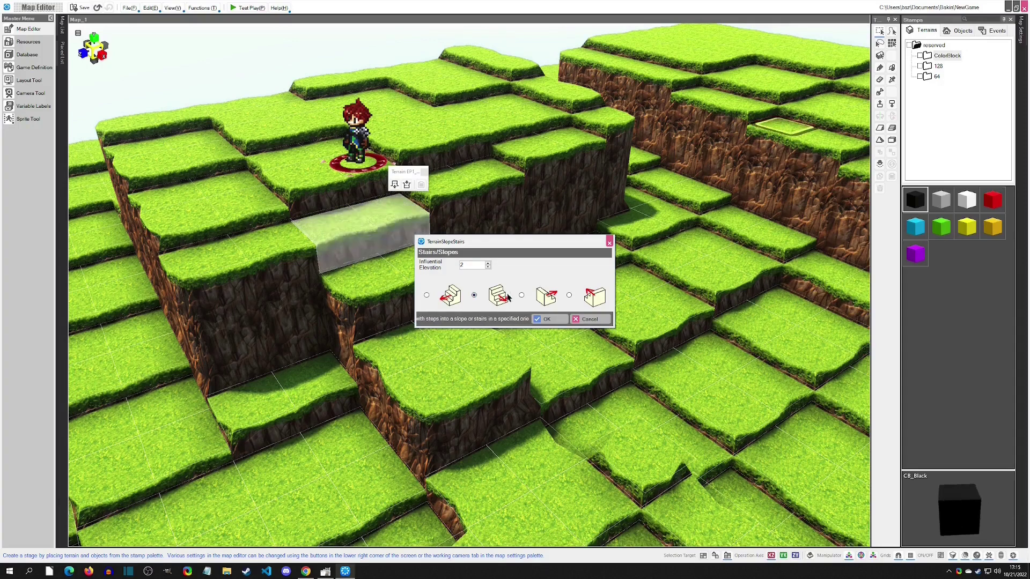
pyautogui.click(546, 319)
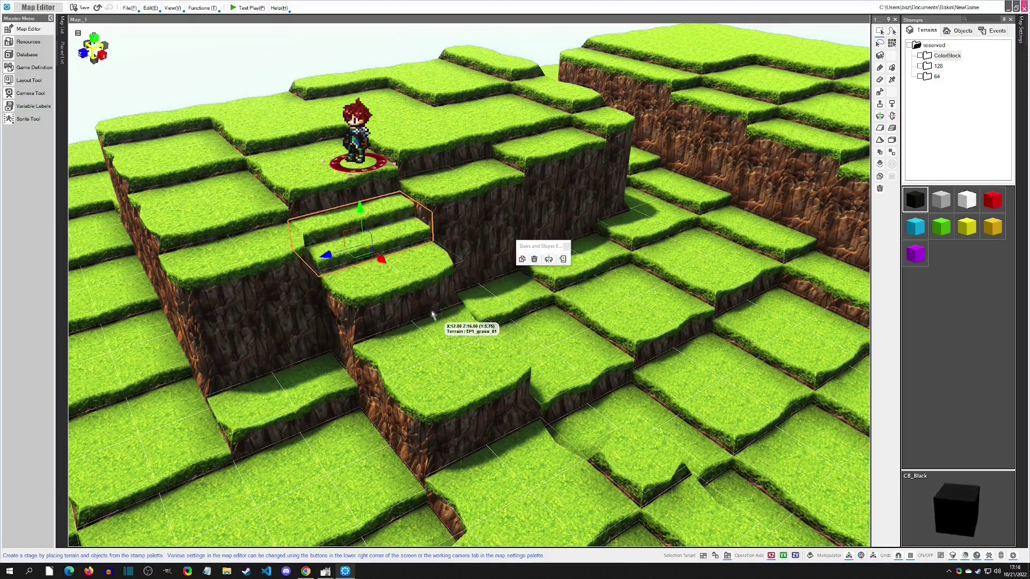
# Step: Convert the upper tier below the first stairs into stairs descending in the same direction
pyautogui.moveTo(402, 279); pyautogui.dragTo(456, 266)
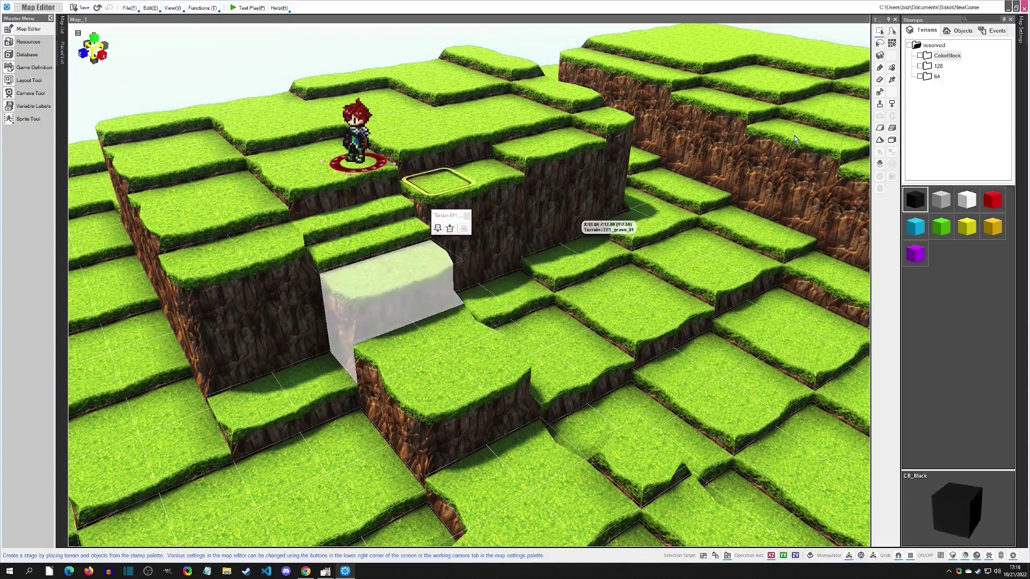
pyautogui.click(893, 129)
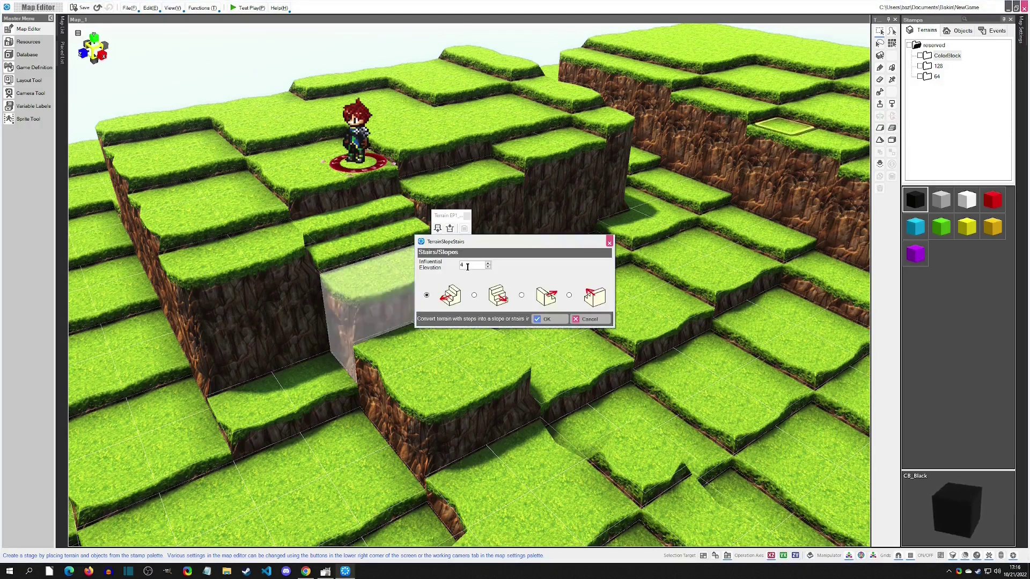
pyautogui.click(488, 267)
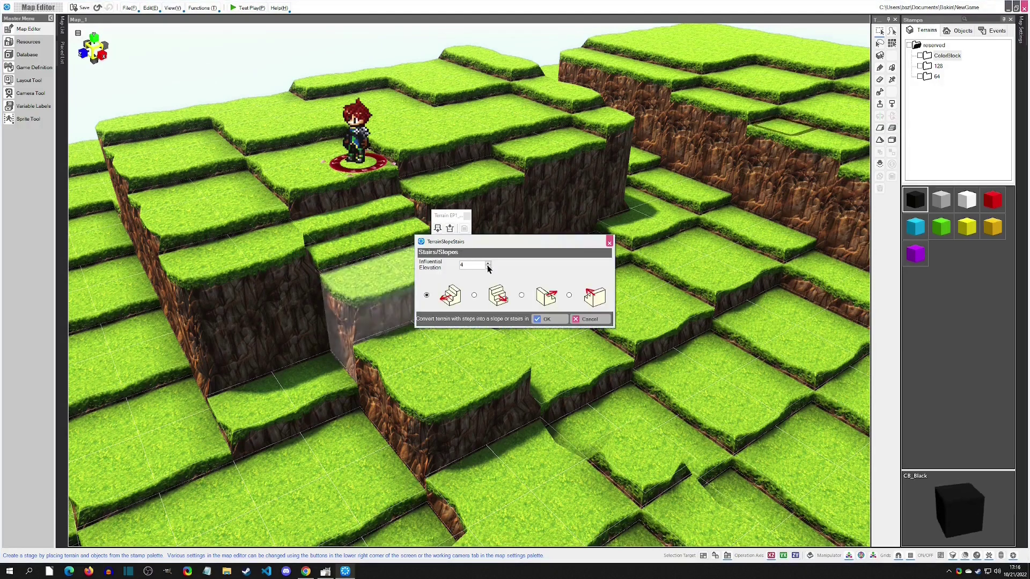
pyautogui.click(475, 296)
pyautogui.click(546, 320)
# Step: Convert the front edge of the lowest tier into stairs leading down to the ground
pyautogui.click(488, 381)
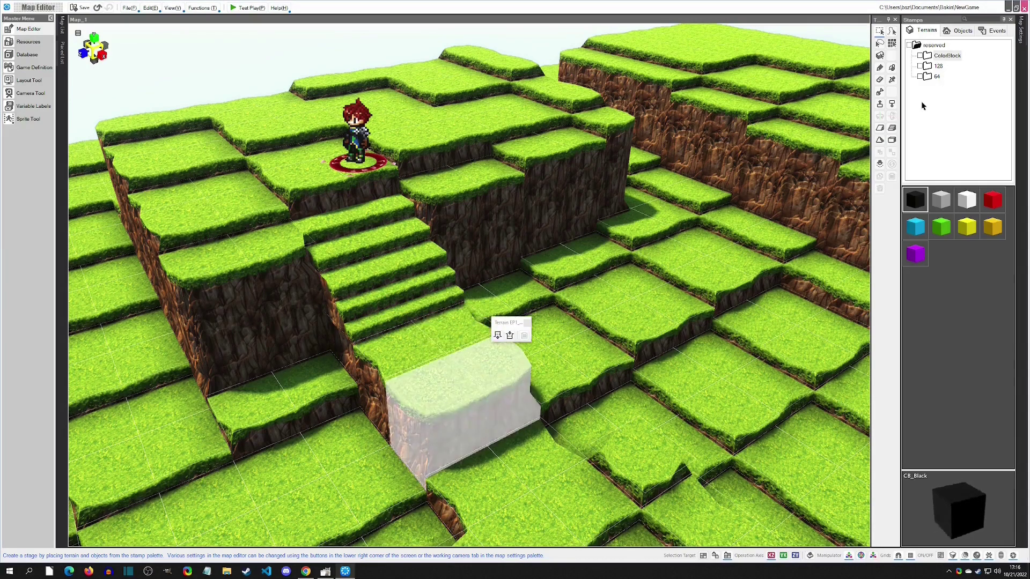
pyautogui.click(891, 128)
pyautogui.click(474, 296)
pyautogui.click(546, 319)
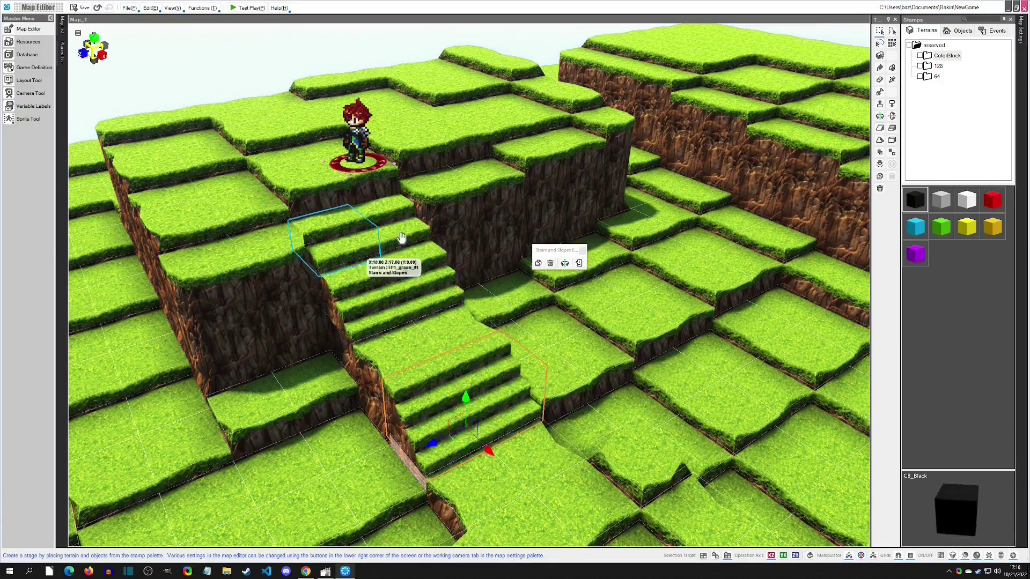
# Step: Rotate the lowest staircase vertically through a full cycle of orientations, and select the middle staircase
pyautogui.click(892, 118)
pyautogui.click(892, 117)
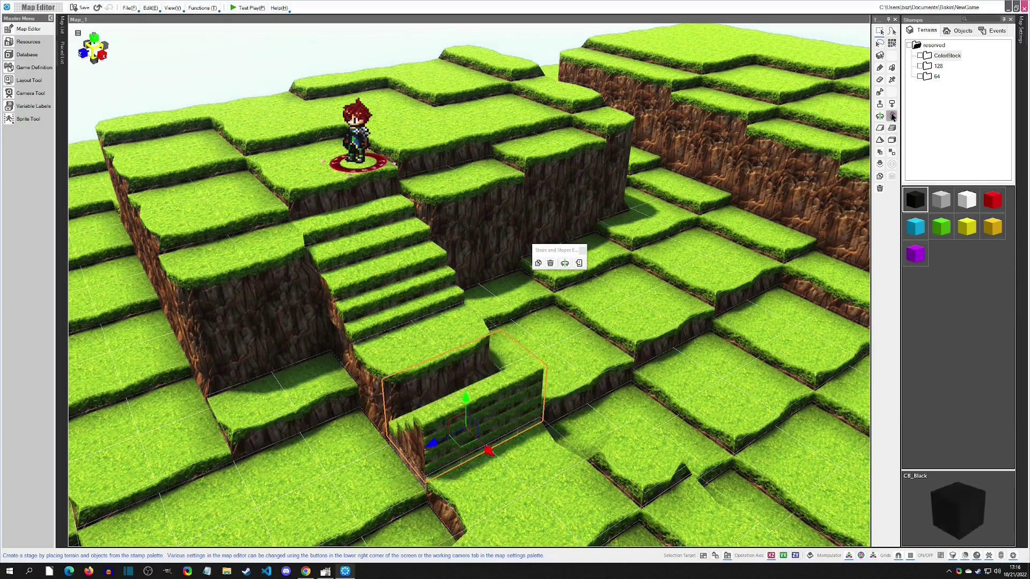
pyautogui.click(893, 117)
pyautogui.click(892, 117)
pyautogui.click(426, 259)
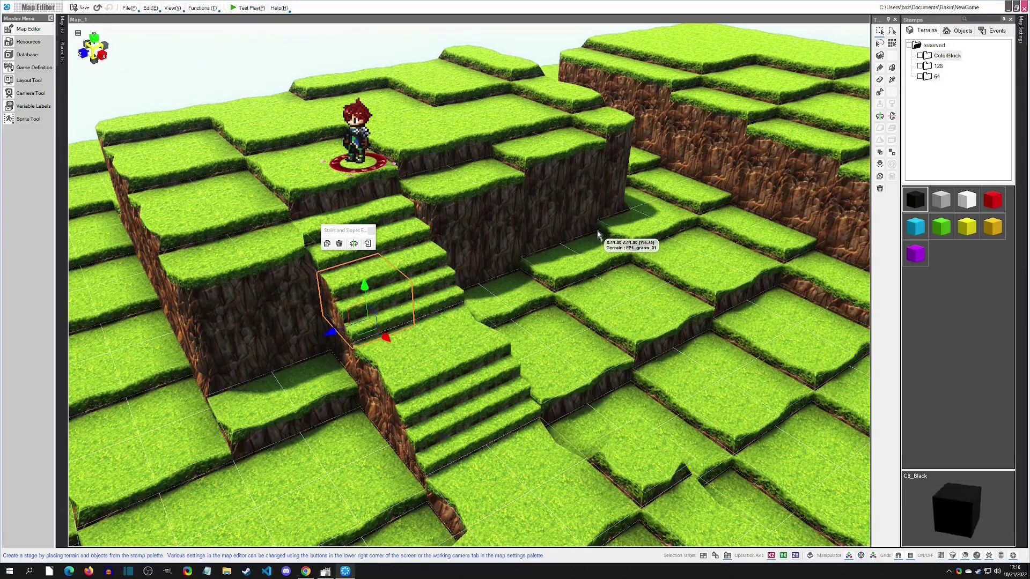
# Step: Raise a second two-tile-wide strip of terrain in front of the cliff, beside the stairs, to roughly the plateau's height
pyautogui.moveTo(642, 217); pyautogui.dragTo(615, 241, button='middle')
pyautogui.moveTo(547, 239); pyautogui.dragTo(488, 243, button='middle')
pyautogui.moveTo(489, 243); pyautogui.dragTo(398, 220, button='right')
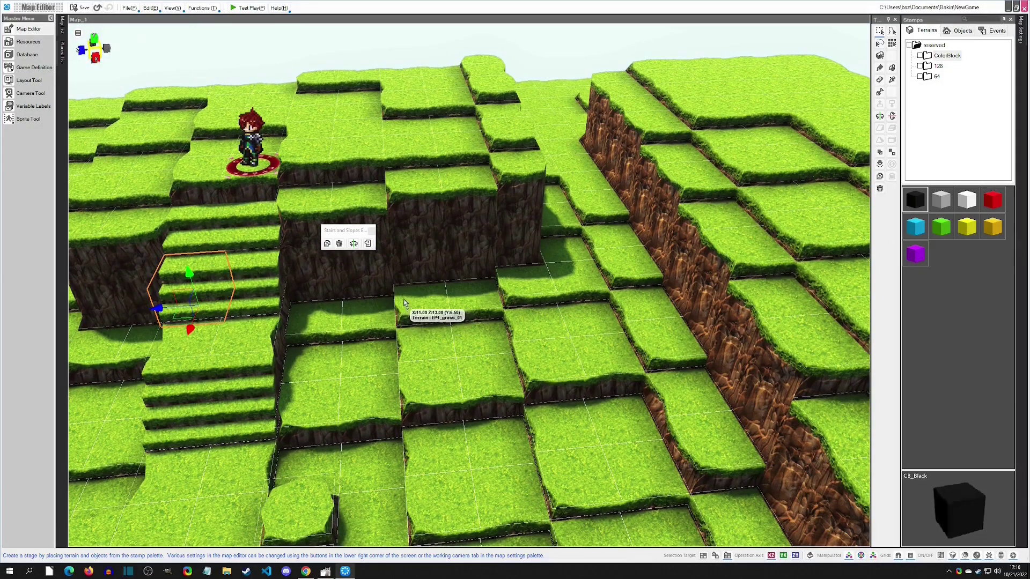
pyautogui.moveTo(474, 299); pyautogui.dragTo(494, 458)
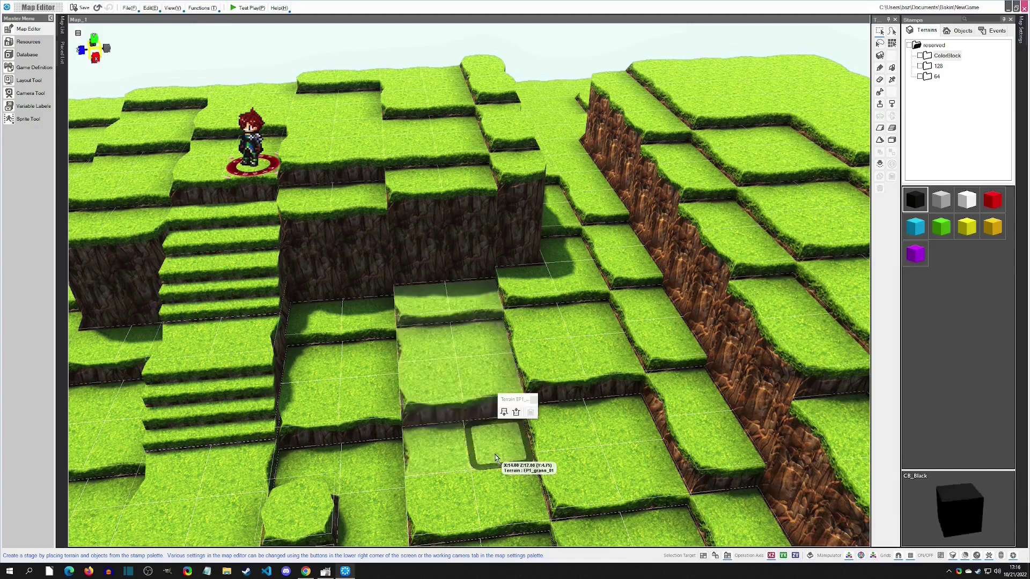
pyautogui.keyDown('ctrl'); pyautogui.scroll(7, 496, 457); pyautogui.keyUp('ctrl')
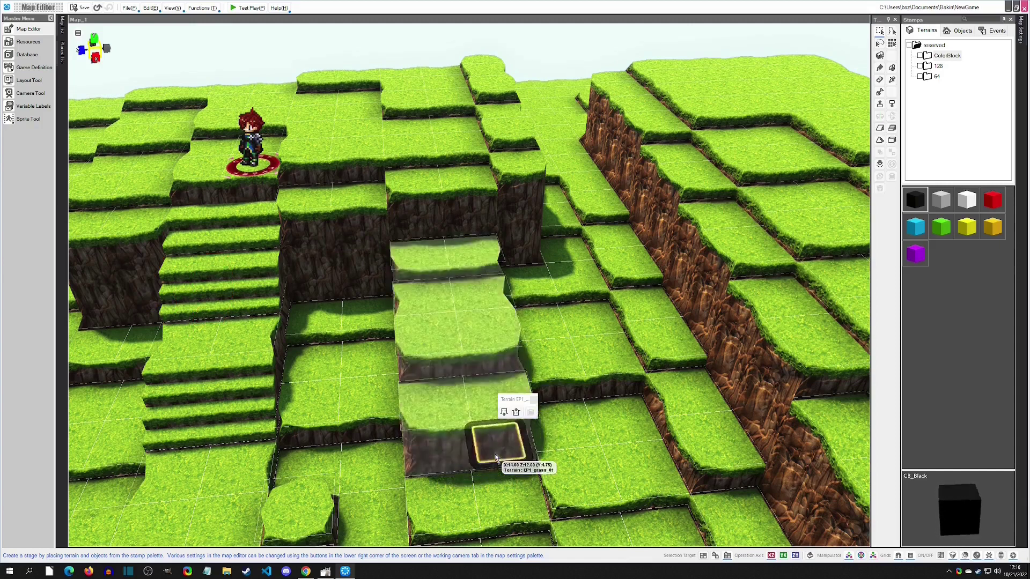
pyautogui.keyDown('ctrl'); pyautogui.scroll(1, 496, 458); pyautogui.keyUp('ctrl')
pyautogui.moveTo(405, 252); pyautogui.dragTo(492, 307)
pyautogui.keyDown('ctrl'); pyautogui.scroll(1, 495, 307); pyautogui.keyUp('ctrl')
pyautogui.moveTo(421, 326); pyautogui.dragTo(513, 328)
pyautogui.keyDown('ctrl'); pyautogui.scroll(1, 513, 332); pyautogui.keyUp('ctrl')
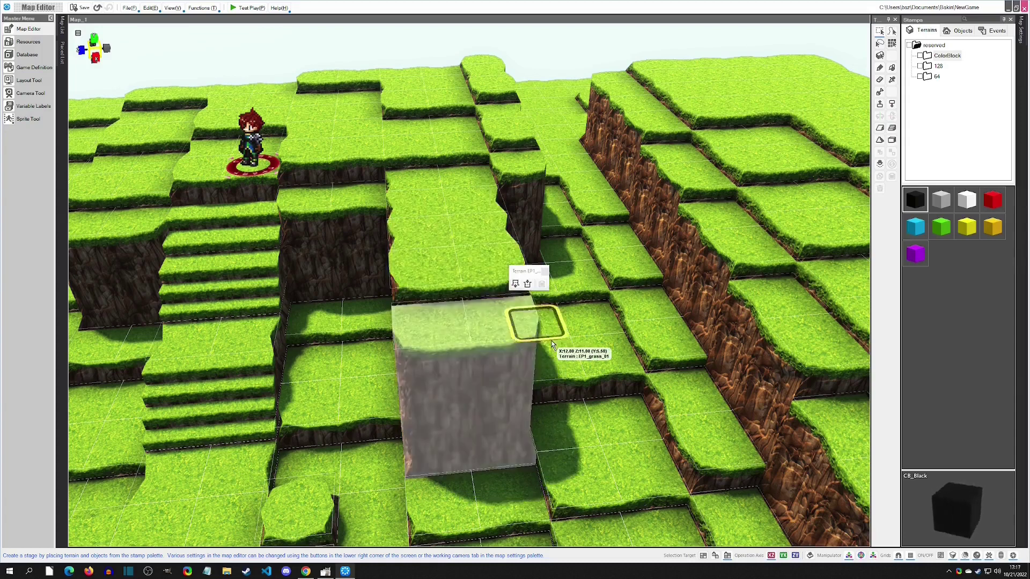
# Step: Lower the second strip row by row so it forms tiers descending from the plateau
pyautogui.moveTo(416, 258); pyautogui.dragTo(509, 318)
pyautogui.keyDown('ctrl'); pyautogui.scroll(-3, 509, 318); pyautogui.keyUp('ctrl')
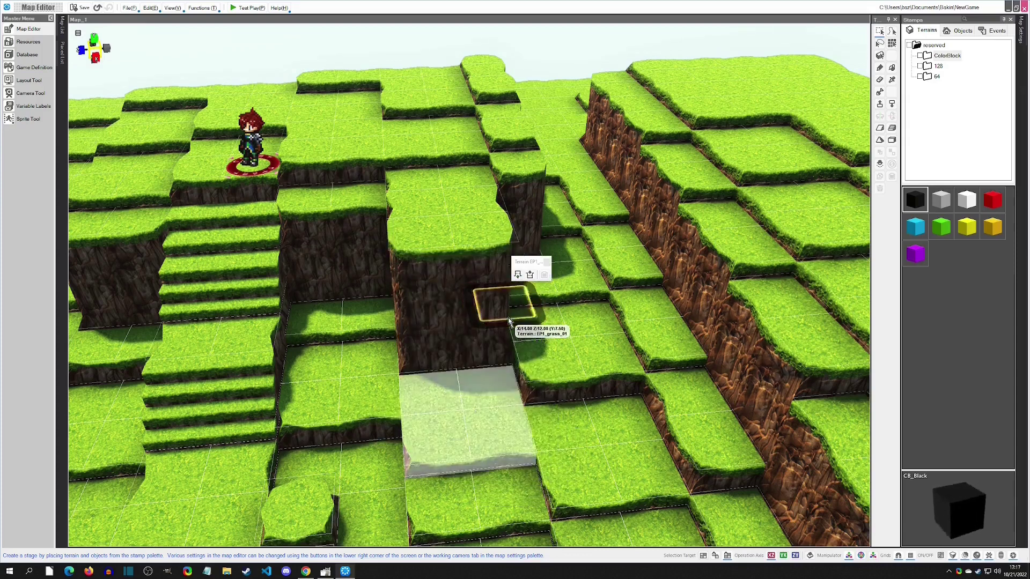
pyautogui.keyDown('ctrl'); pyautogui.scroll(1, 509, 318); pyautogui.keyUp('ctrl')
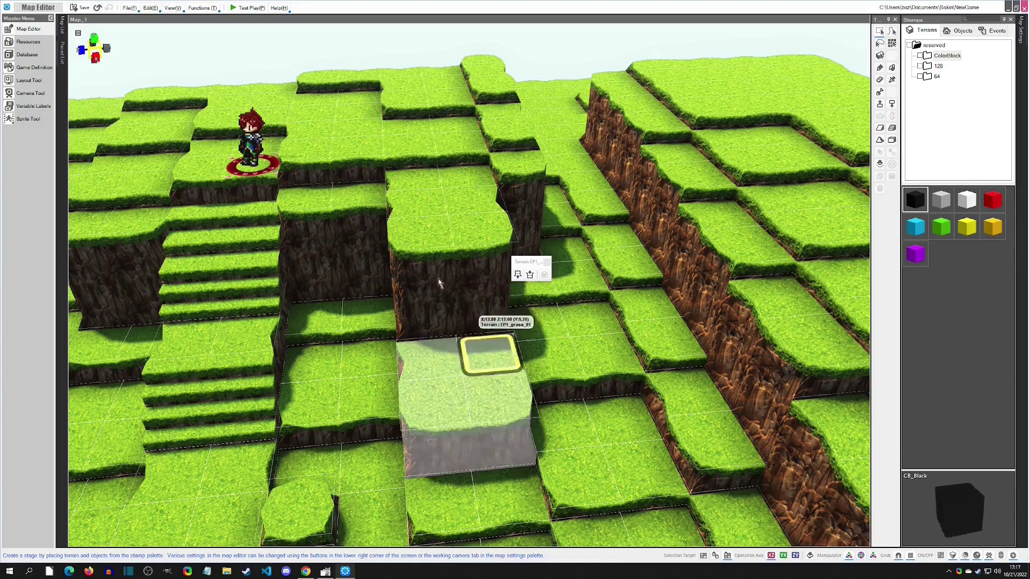
pyautogui.moveTo(421, 229); pyautogui.dragTo(472, 227)
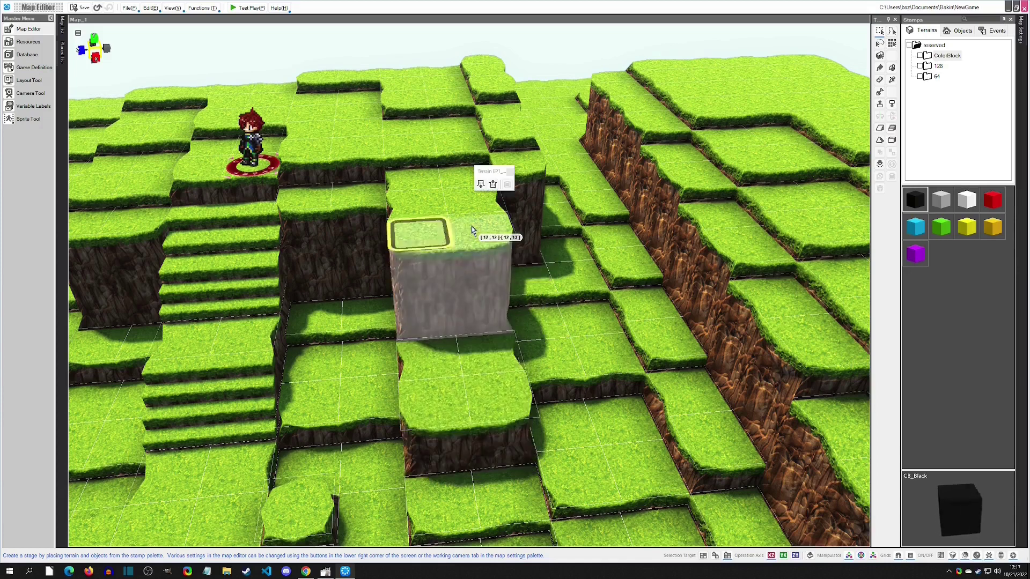
pyautogui.keyDown('ctrl'); pyautogui.scroll(-4, 471, 226); pyautogui.keyUp('ctrl')
pyautogui.keyDown('ctrl'); pyautogui.scroll(5, 472, 227); pyautogui.keyUp('ctrl')
pyautogui.keyDown('ctrl'); pyautogui.scroll(-4, 472, 227); pyautogui.keyUp('ctrl')
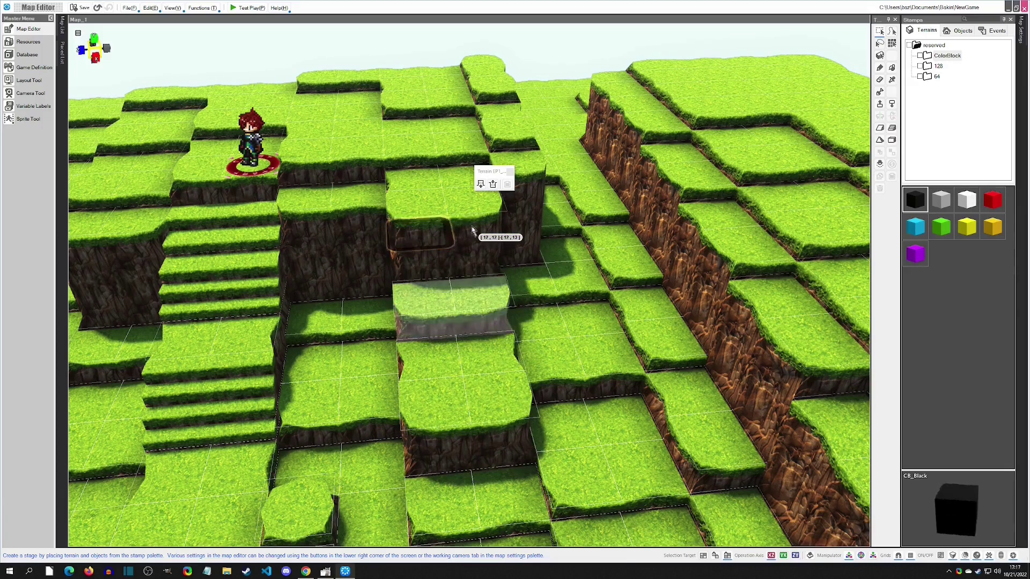
pyautogui.moveTo(410, 180); pyautogui.dragTo(472, 198)
pyautogui.moveTo(472, 198); pyautogui.dragTo(451, 177, button='right')
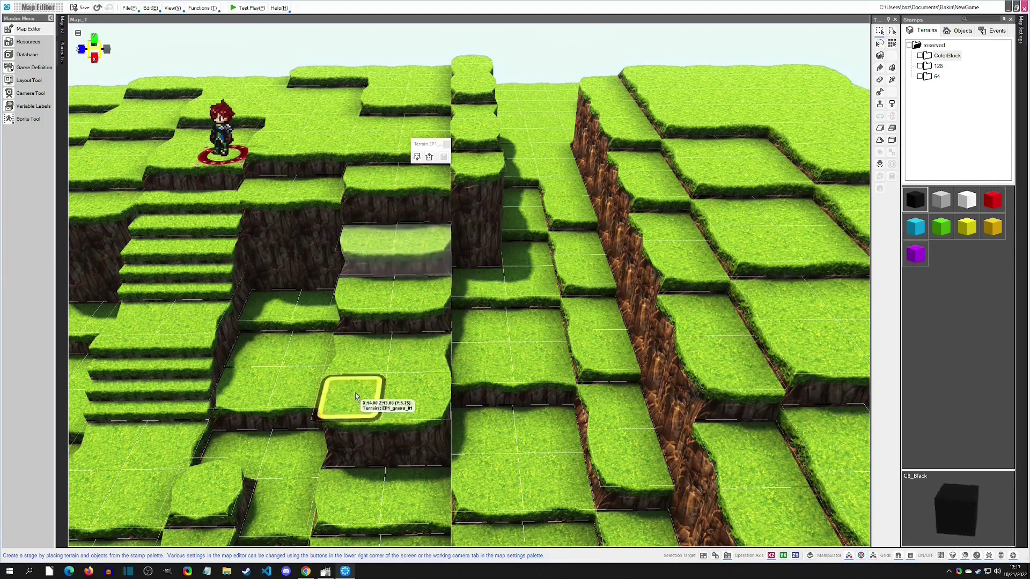
# Step: Convert the front edge of the second strip's lowest tier into a forward-descending slope with an influential elevation of 4
pyautogui.click(379, 398)
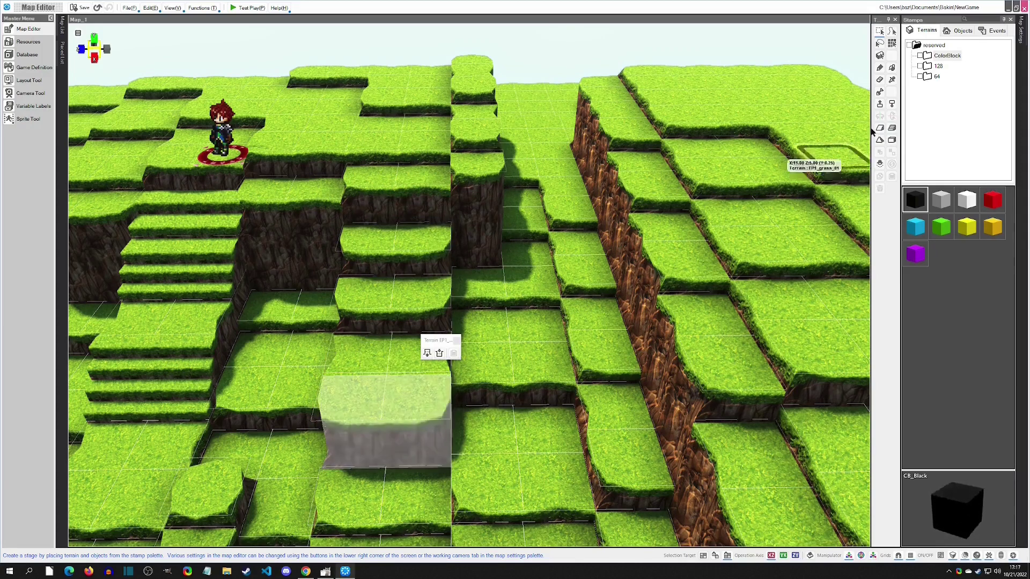
pyautogui.click(880, 129)
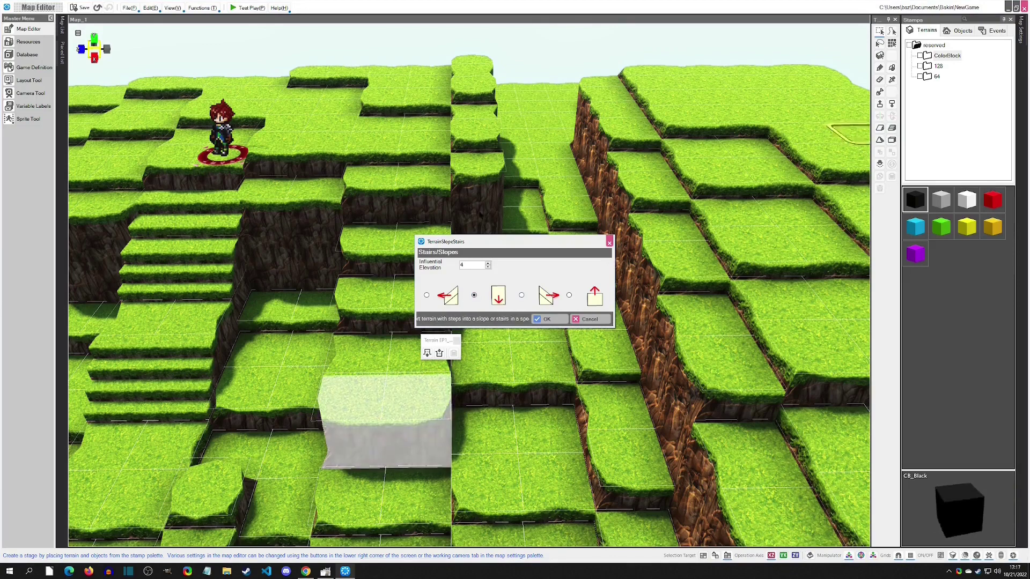
pyautogui.click(545, 319)
# Step: Convert the next tier up on the second strip into a slope descending the same way, with a reduced influential elevation
pyautogui.moveTo(414, 322); pyautogui.dragTo(459, 285, button='right')
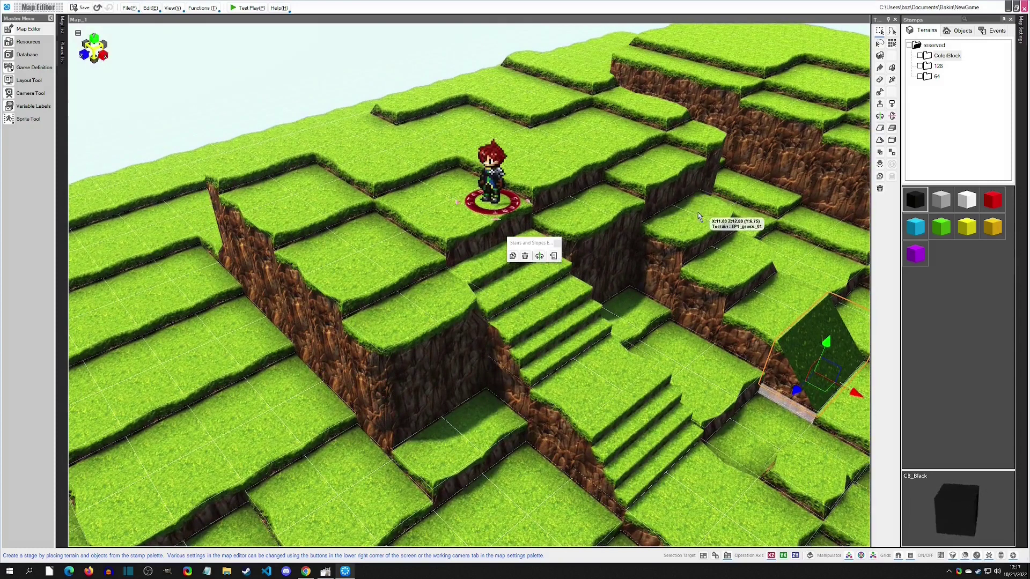
pyautogui.click(880, 125)
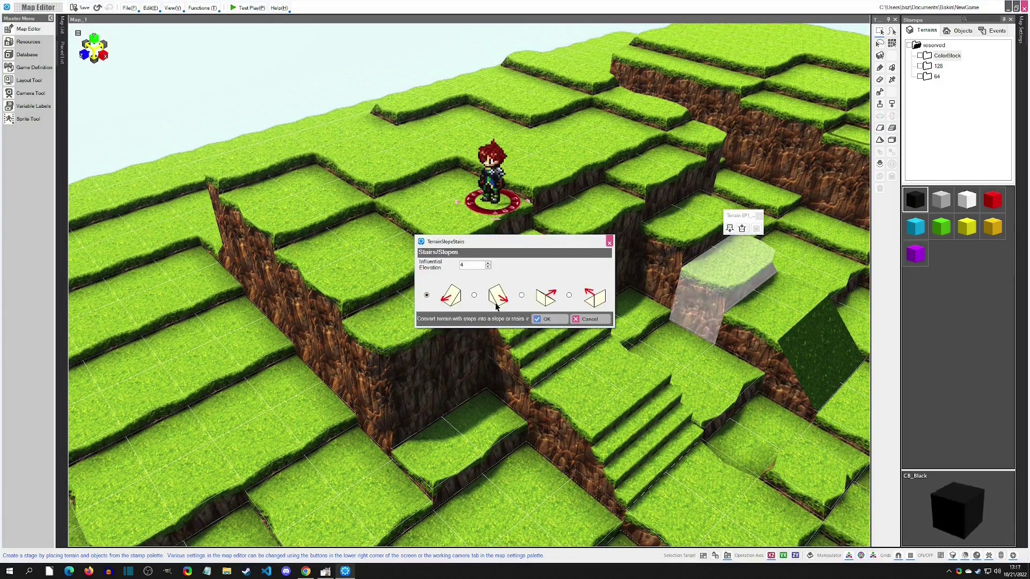
pyautogui.click(488, 267)
pyautogui.click(489, 267)
pyautogui.click(488, 267)
pyautogui.click(475, 295)
pyautogui.click(545, 319)
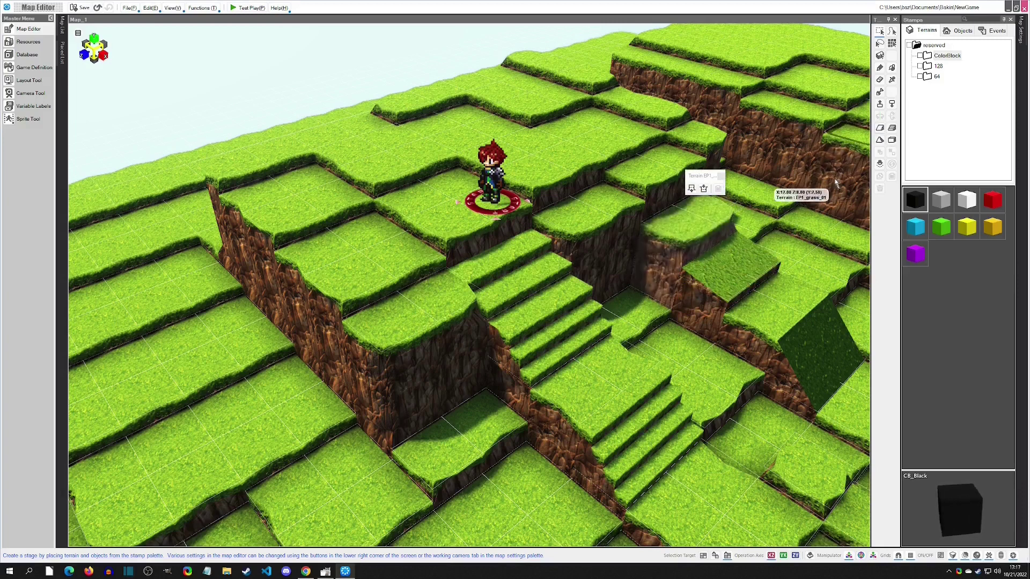
# Step: Convert the selected upper tier of the second strip into a forward-descending slope with an influential elevation of 2
pyautogui.click(881, 128)
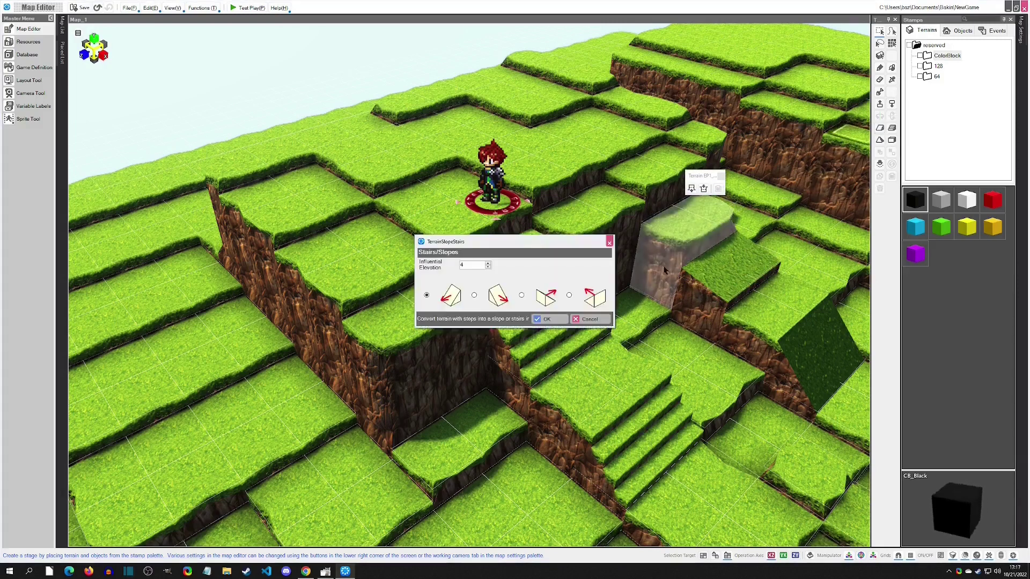
pyautogui.click(489, 267)
pyautogui.click(488, 267)
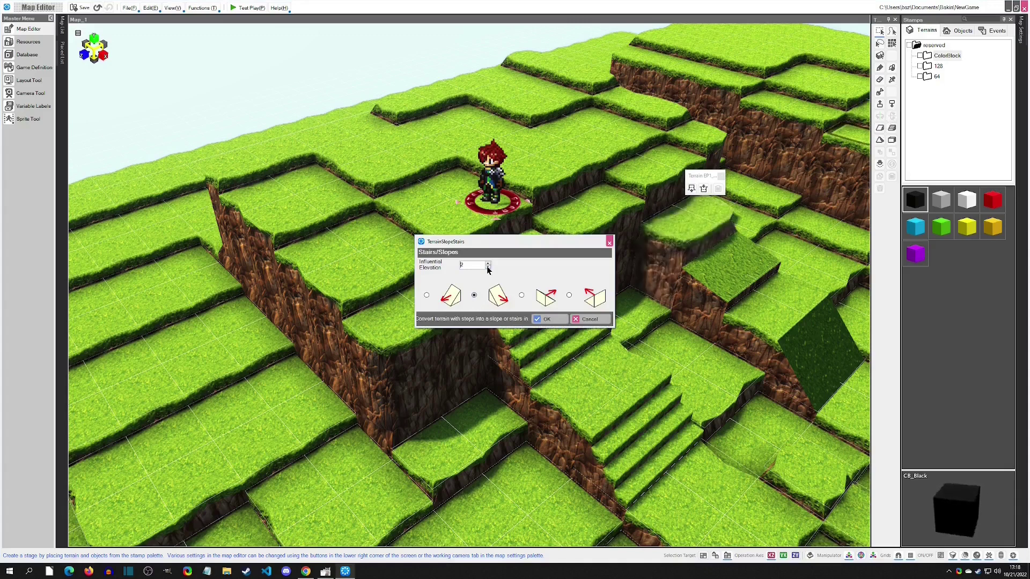
pyautogui.click(543, 320)
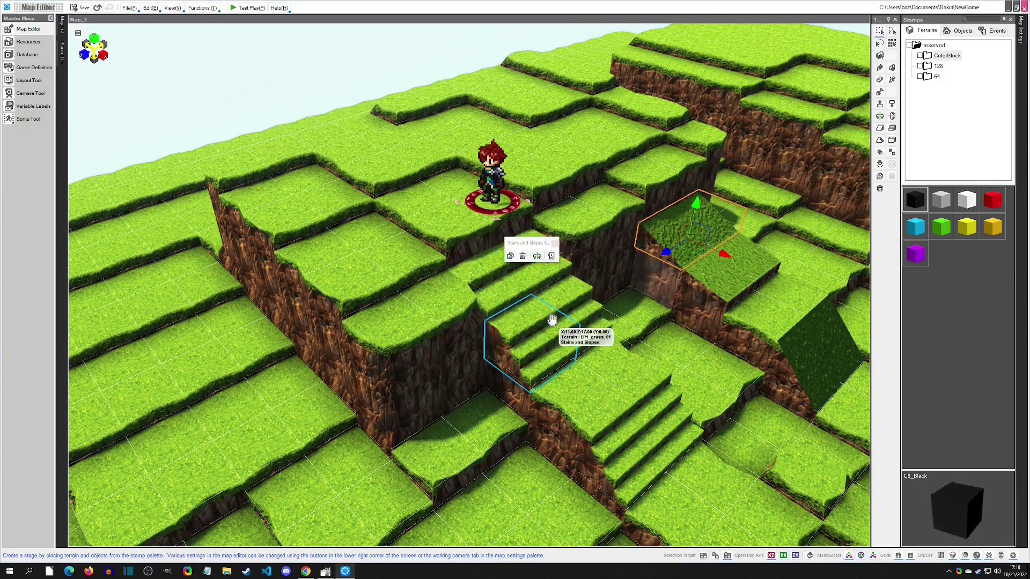
# Step: Remove the stair-side tile of the two-tile slope below the new one and select the terrain block exposed there
pyautogui.moveTo(763, 219); pyautogui.dragTo(732, 232, button='middle')
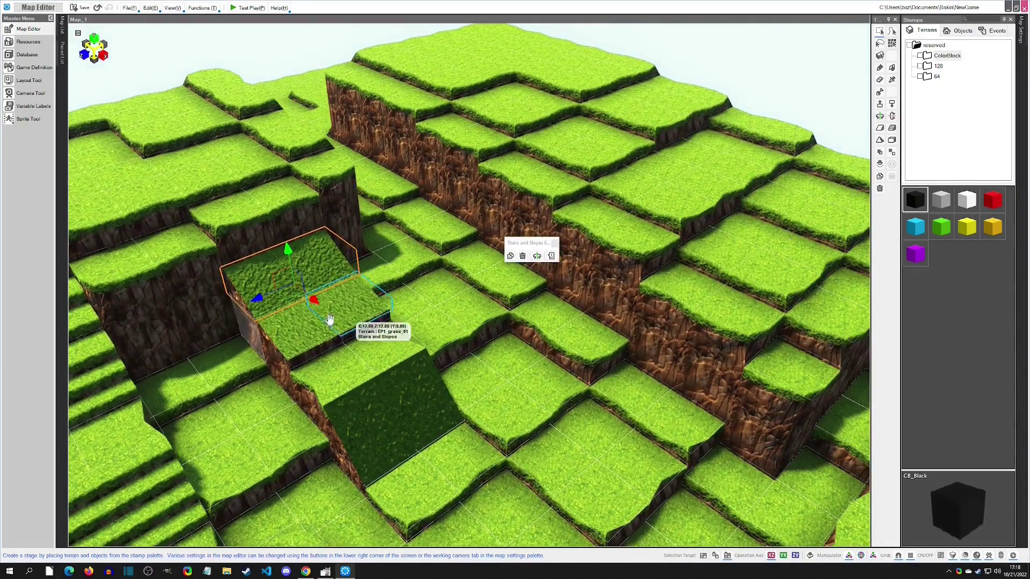
pyautogui.click(348, 316)
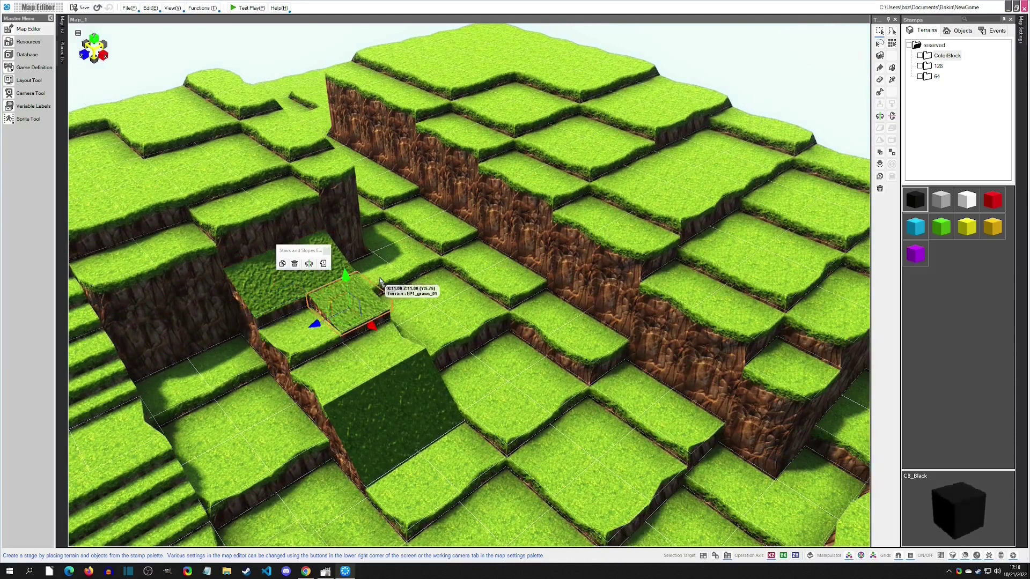
pyautogui.moveTo(380, 281); pyautogui.dragTo(403, 277, button='right')
pyautogui.click(422, 339)
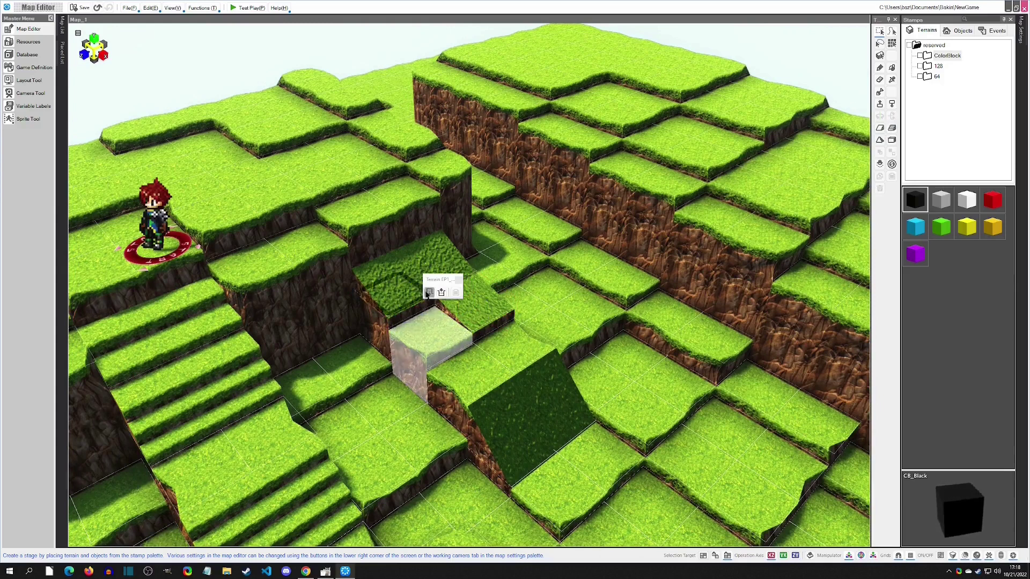
# Step: Convert the two-tile plateau edge directly above the second strip's slopes into a slope descending the same way
pyautogui.click(379, 235)
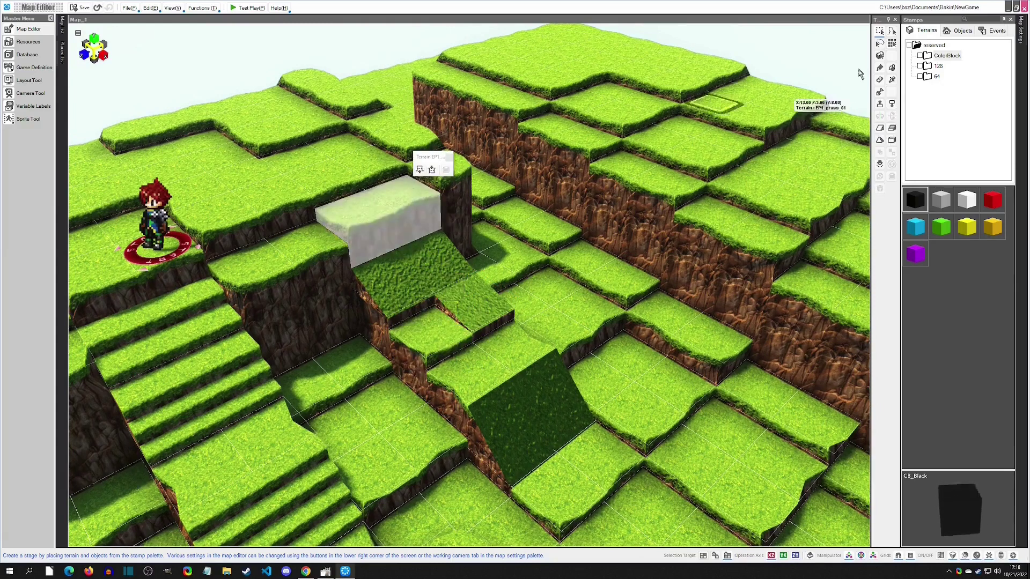
pyautogui.click(880, 128)
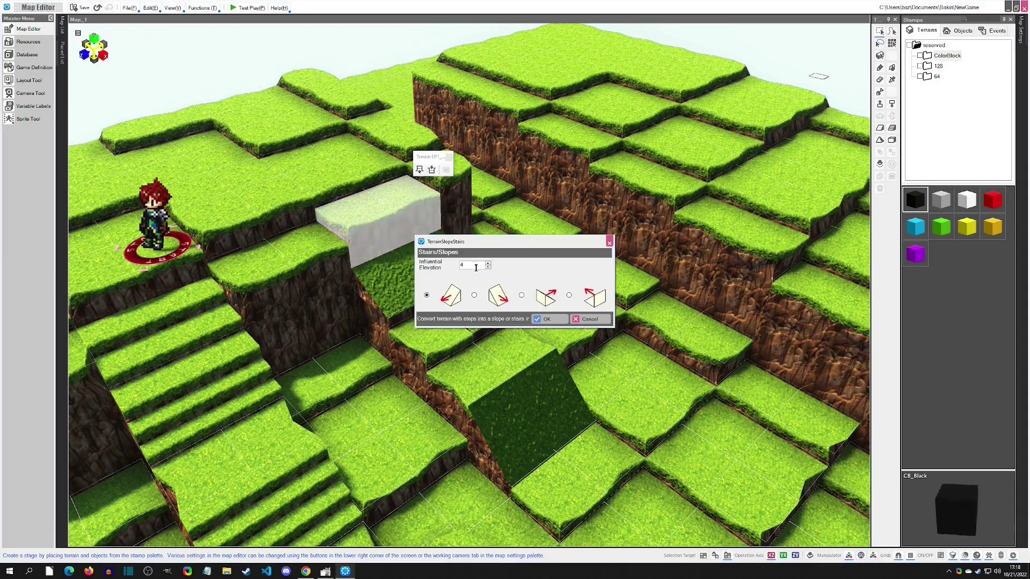
pyautogui.click(543, 320)
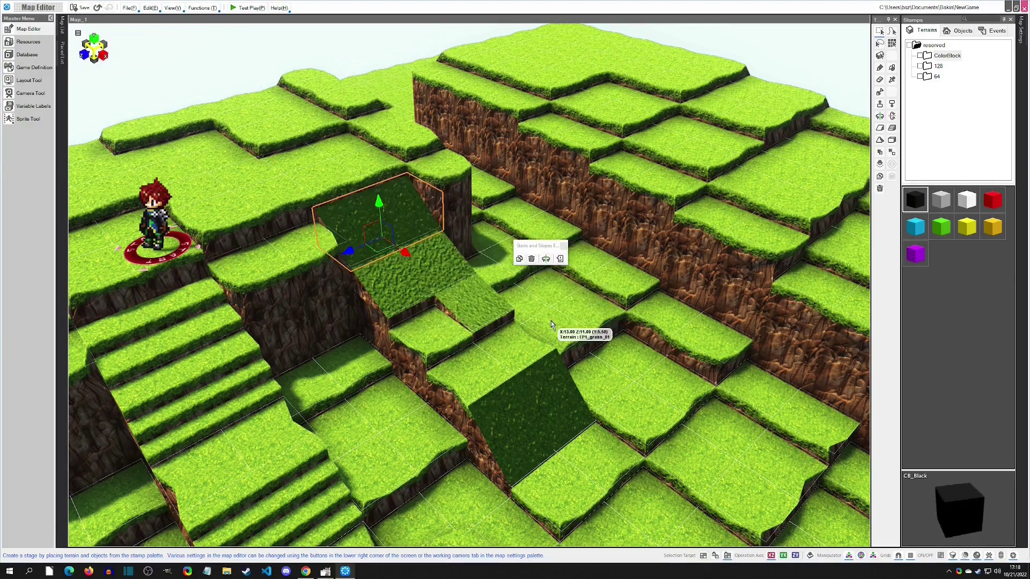
# Step: Rotate the remaining single slope tile at the foot of the upper slopes so it slopes sideways across the strip
pyautogui.click(455, 188)
pyautogui.moveTo(472, 343); pyautogui.dragTo(511, 311, button='middle')
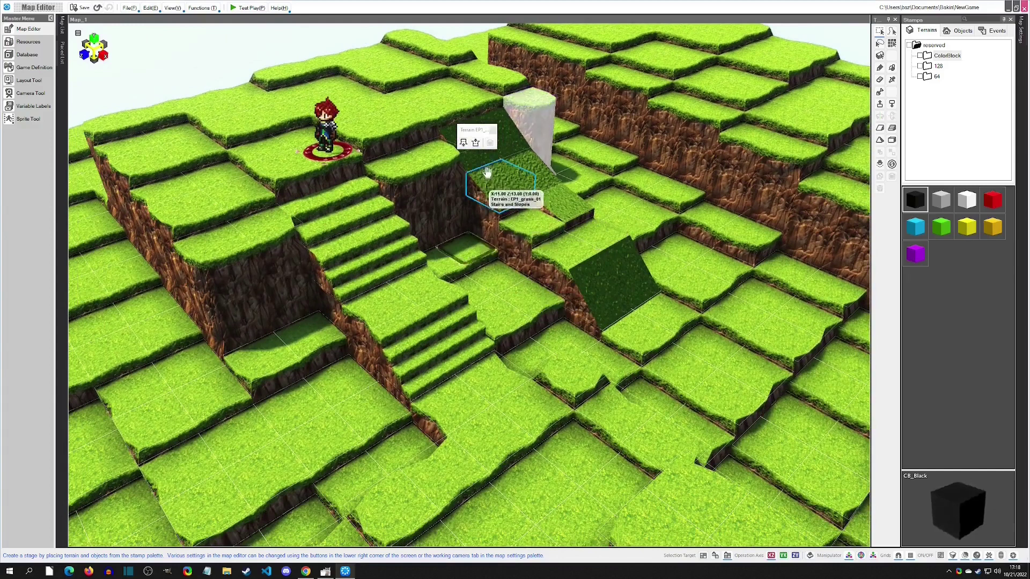
pyautogui.click(567, 214)
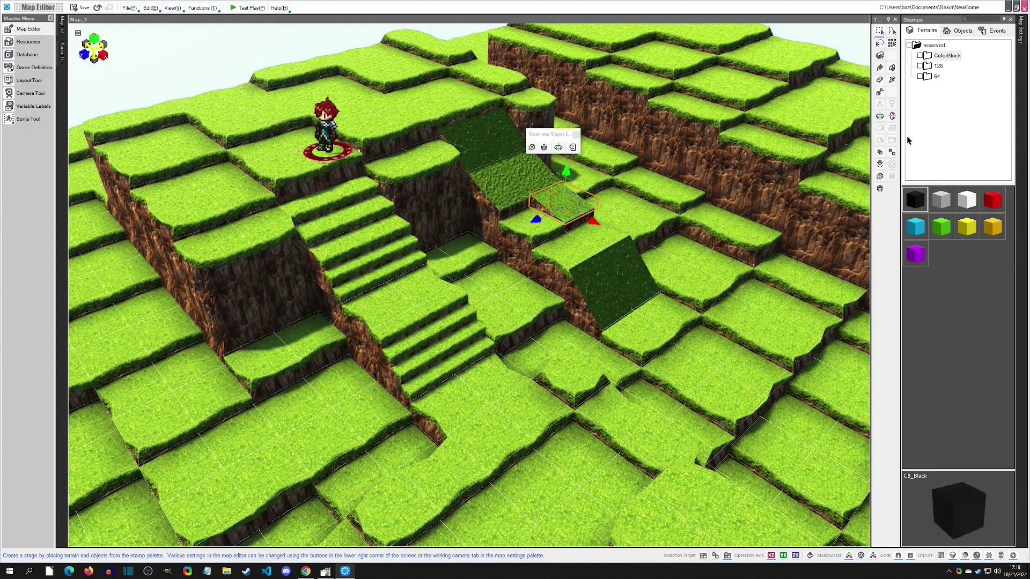
pyautogui.click(880, 115)
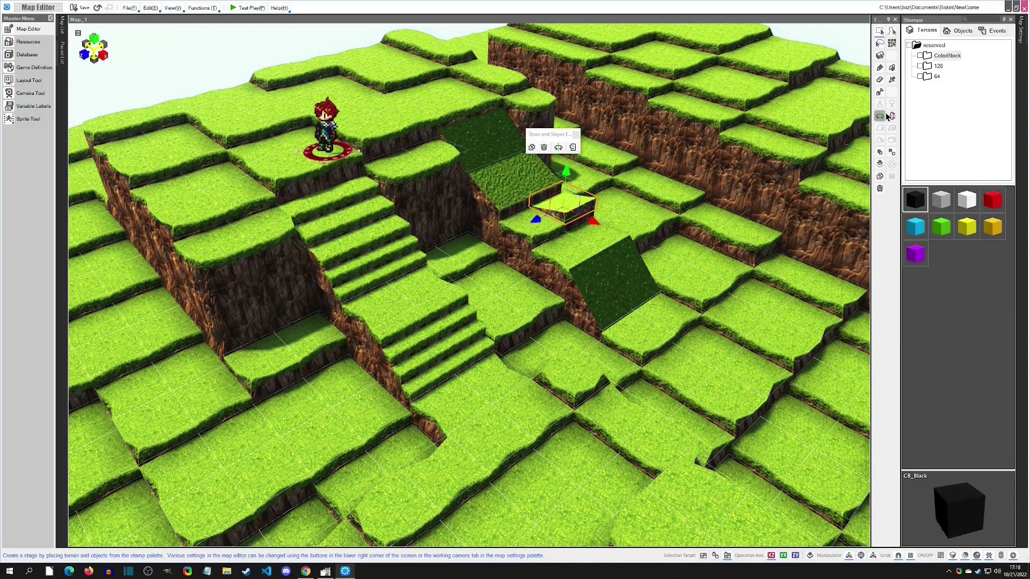
pyautogui.click(892, 117)
pyautogui.click(892, 117)
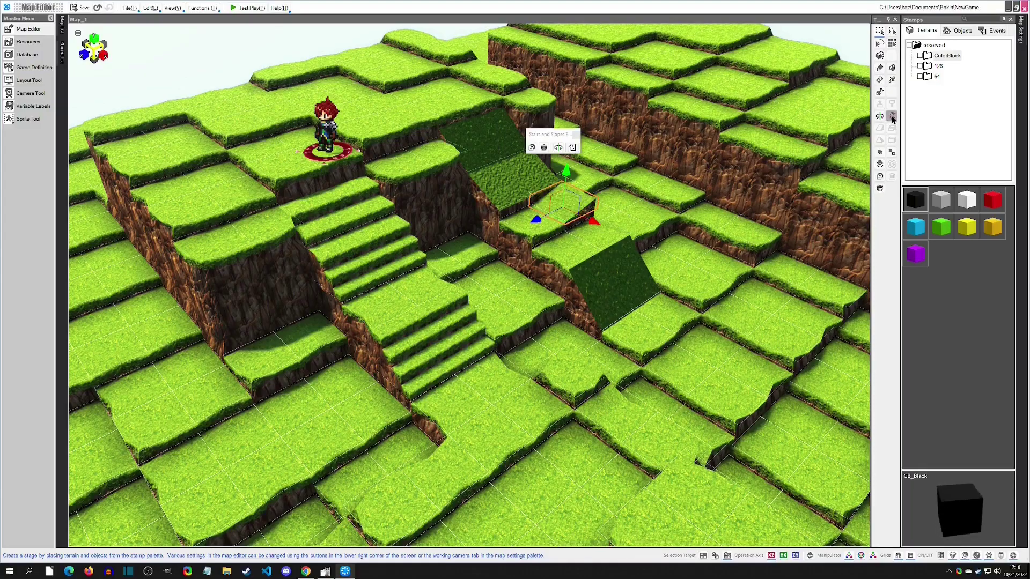
pyautogui.moveTo(637, 185); pyautogui.dragTo(385, 157, button='middle')
pyautogui.moveTo(385, 157); pyautogui.dragTo(322, 161, button='right')
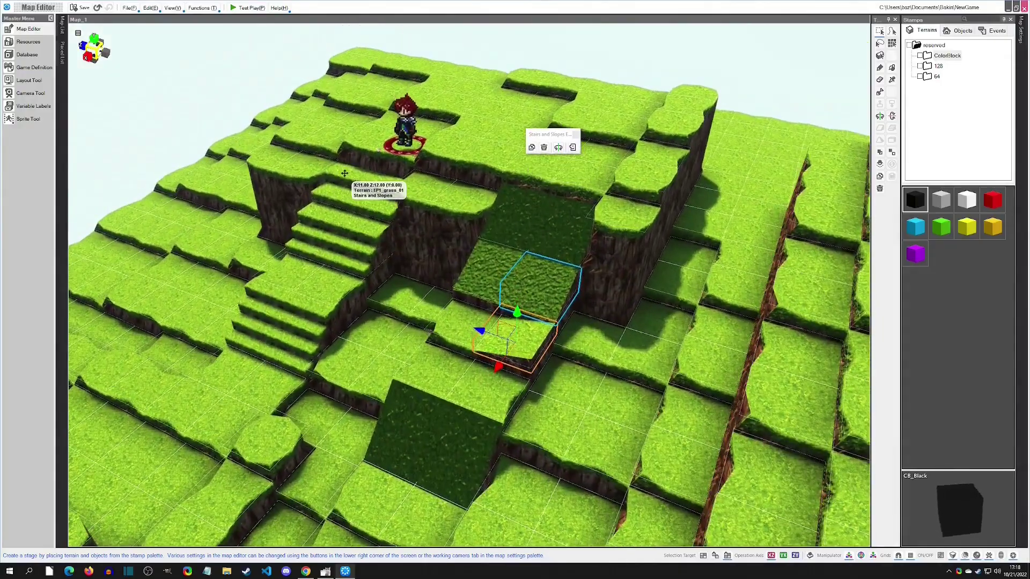
# Step: Run a test play and walk the character over the lower slope and the stairs while turning the camera
pyautogui.click(241, 6)
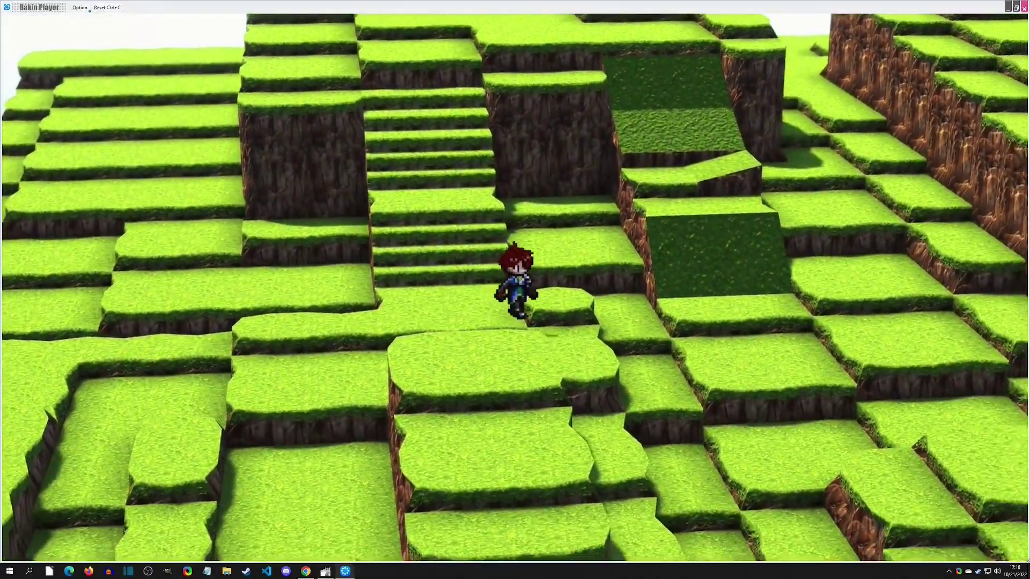
pyautogui.press('Right')
pyautogui.press('Up')
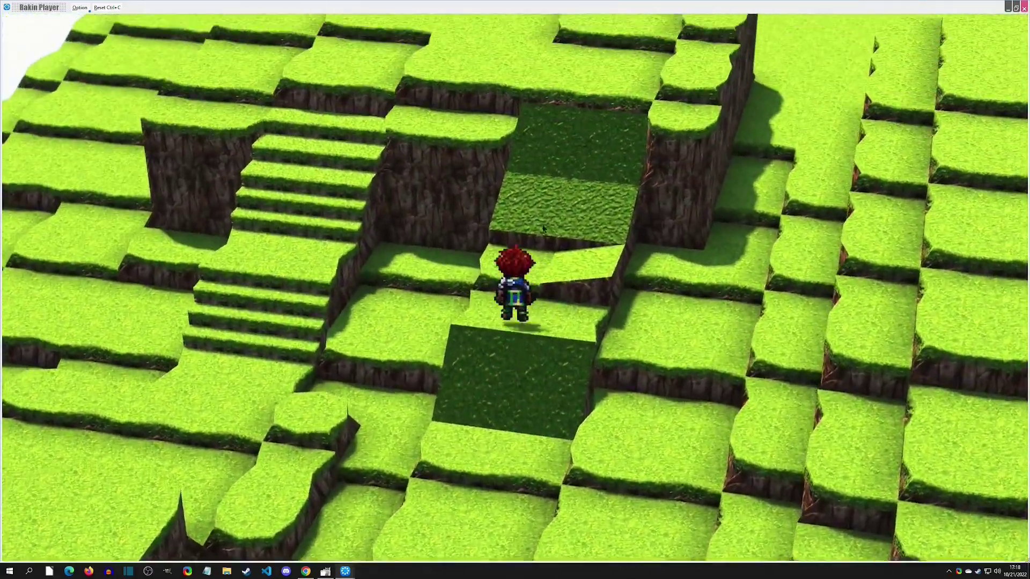
pyautogui.press('Up')
pyautogui.press('Left')
pyautogui.press('Down')
pyautogui.moveTo(539, 230); pyautogui.dragTo(623, 280, button='right')
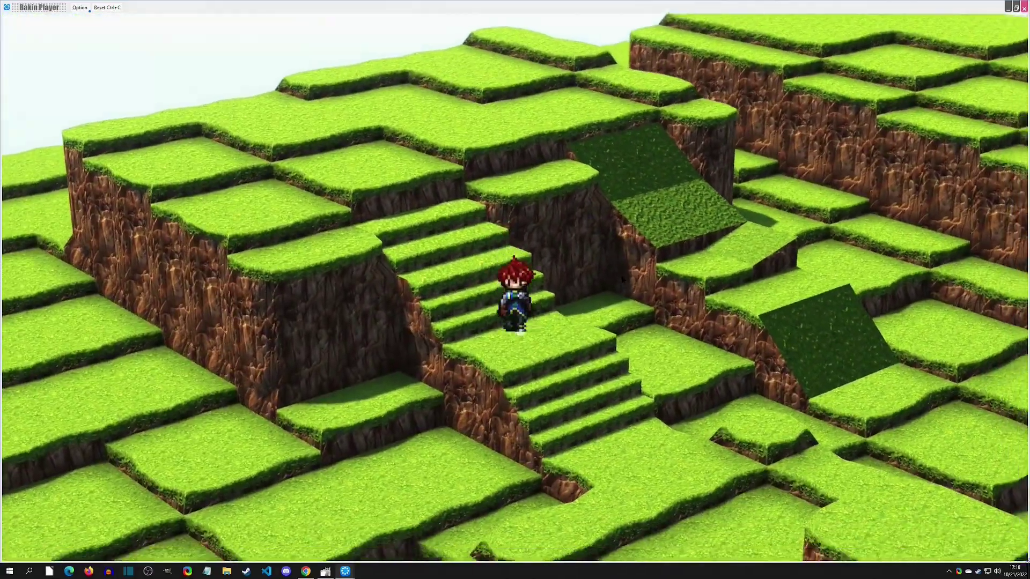
pyautogui.press('Down')
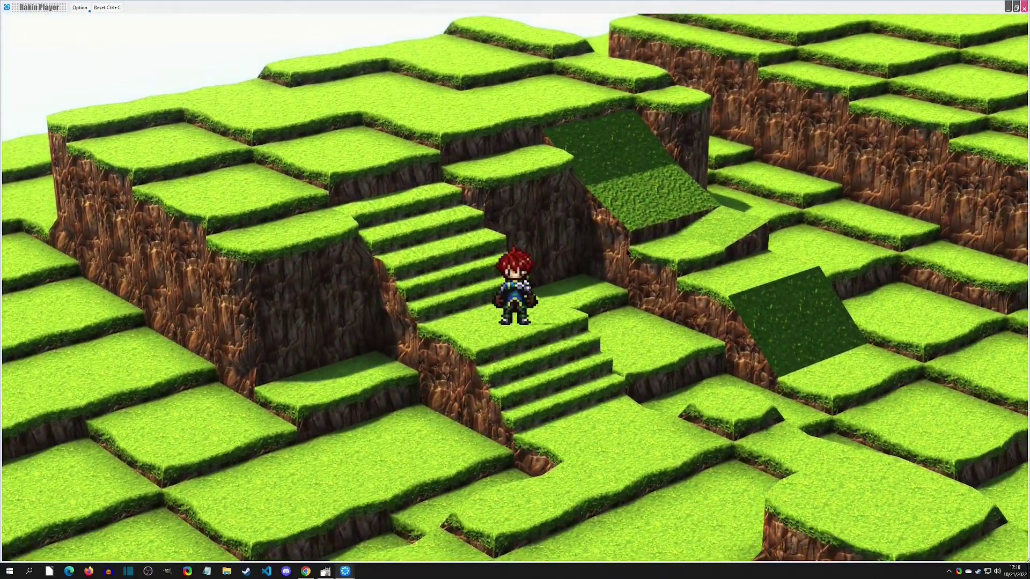